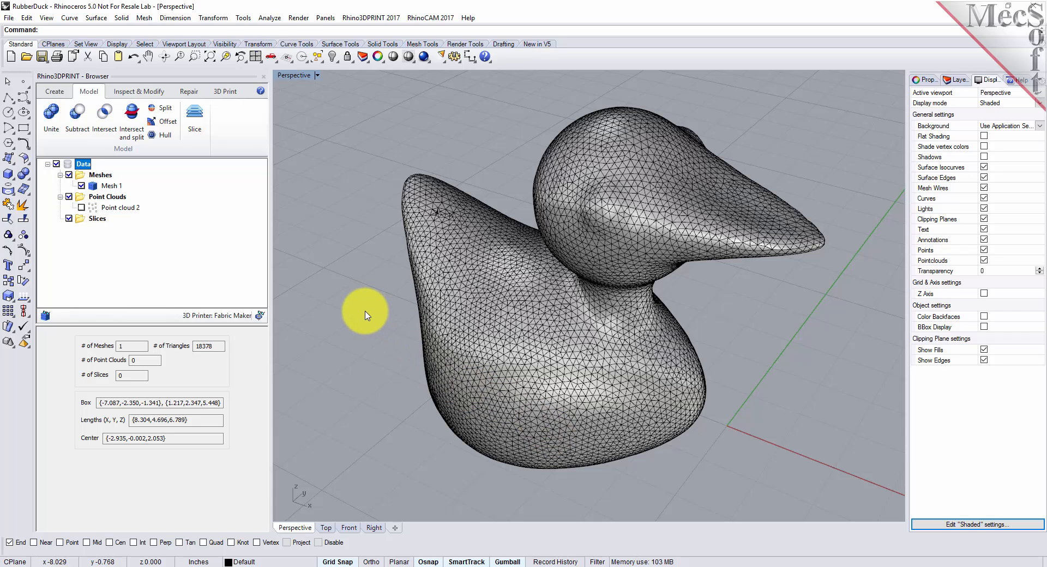
- Choose Shopbot-ABS-2 as the 3D printer and switch its build volume display off and back on
left_click(240, 320)
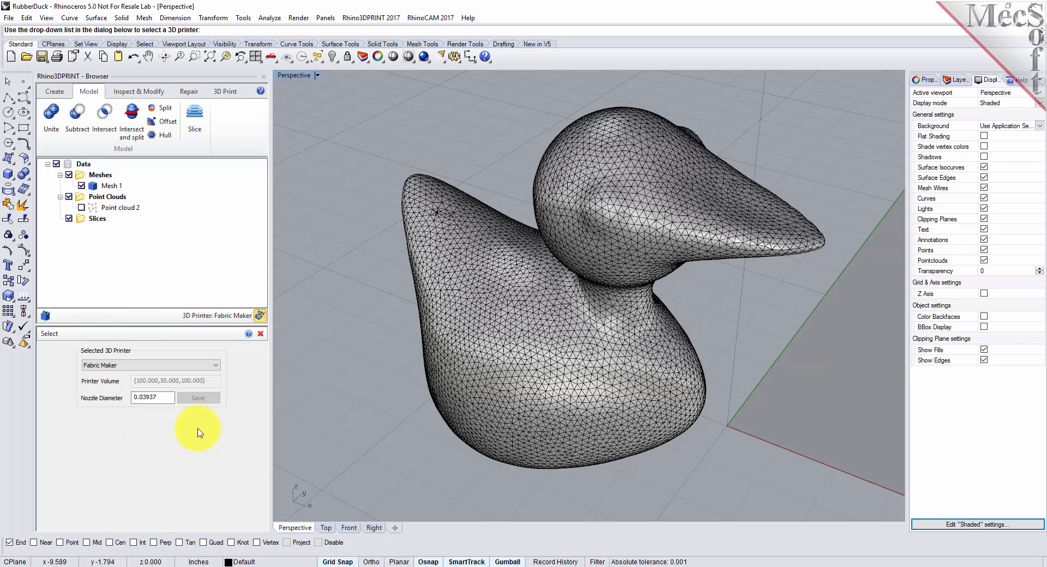
left_click(212, 365)
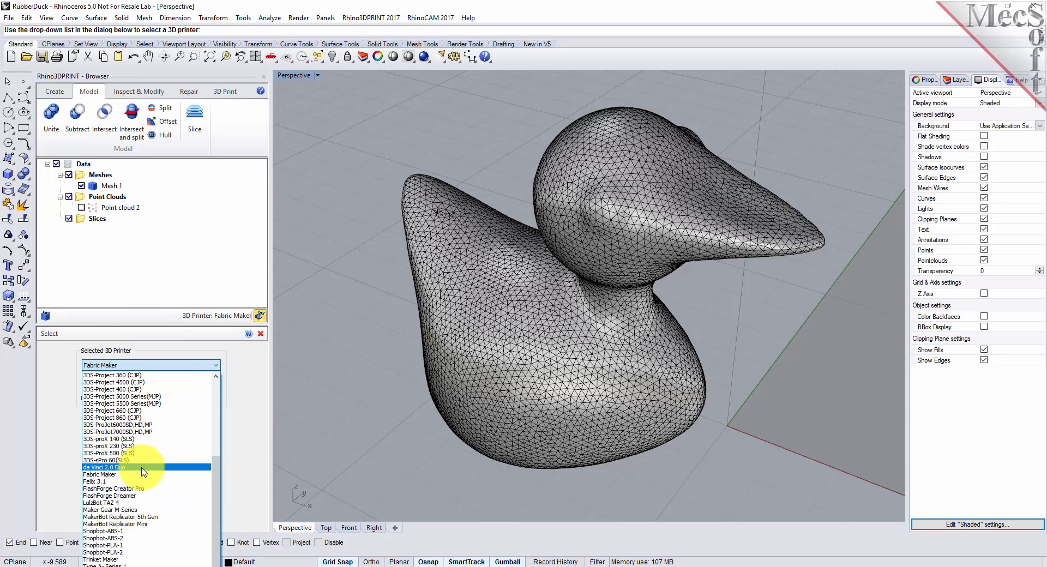
left_click(129, 539)
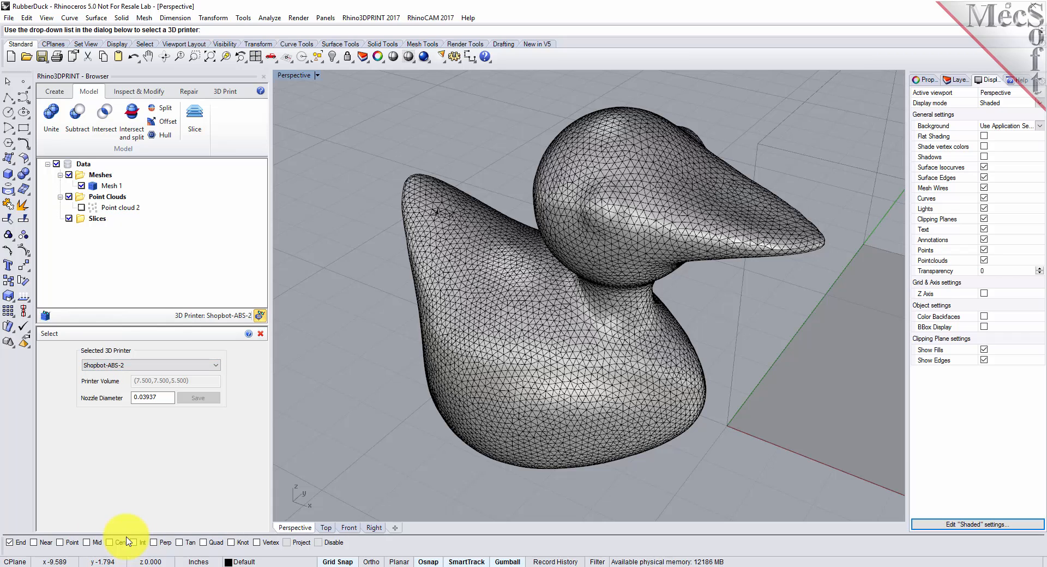
left_click(262, 320)
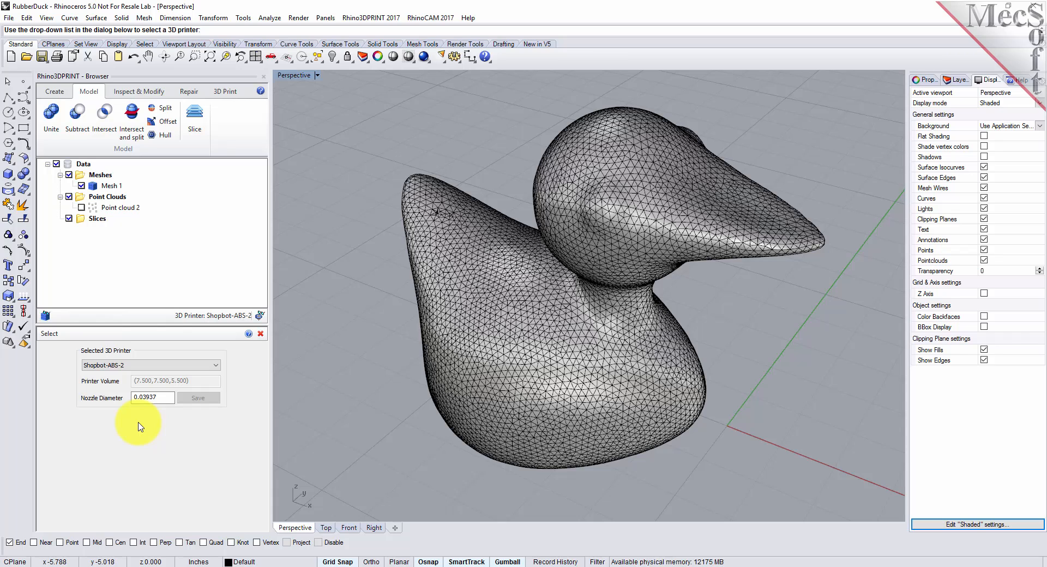
left_click(260, 317)
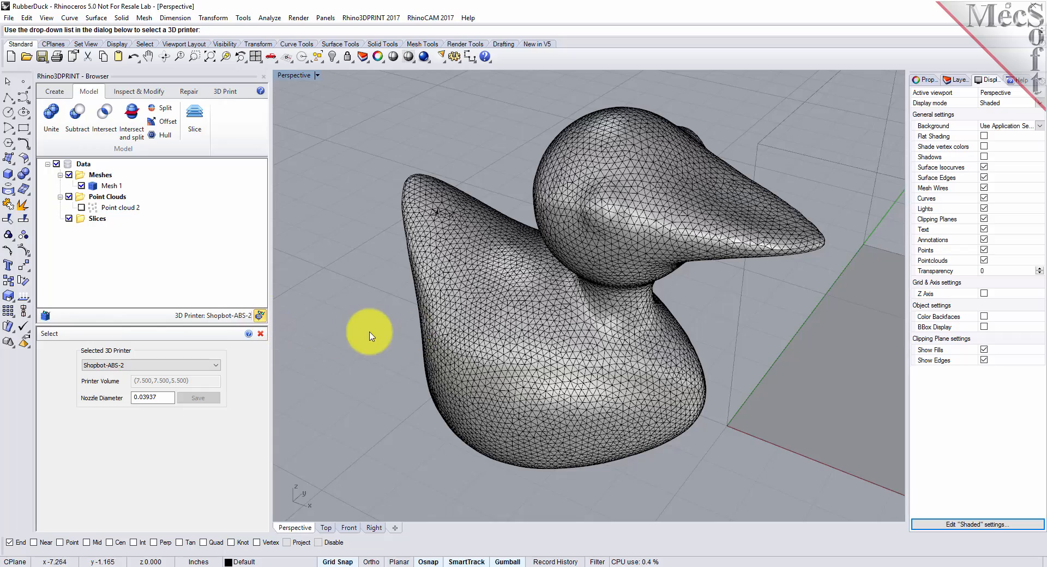
- Fit the duck mesh into the printer's build volume with Center for both the Z and XY alignment
scroll(357, 332, "down", 7)
mouse_move(674, 410)
right_mouse_down()
mouse_move(619, 418)
mouse_move(498, 329)
mouse_move(456, 315)
mouse_move(551, 397)
mouse_move(671, 396)
right_mouse_up()
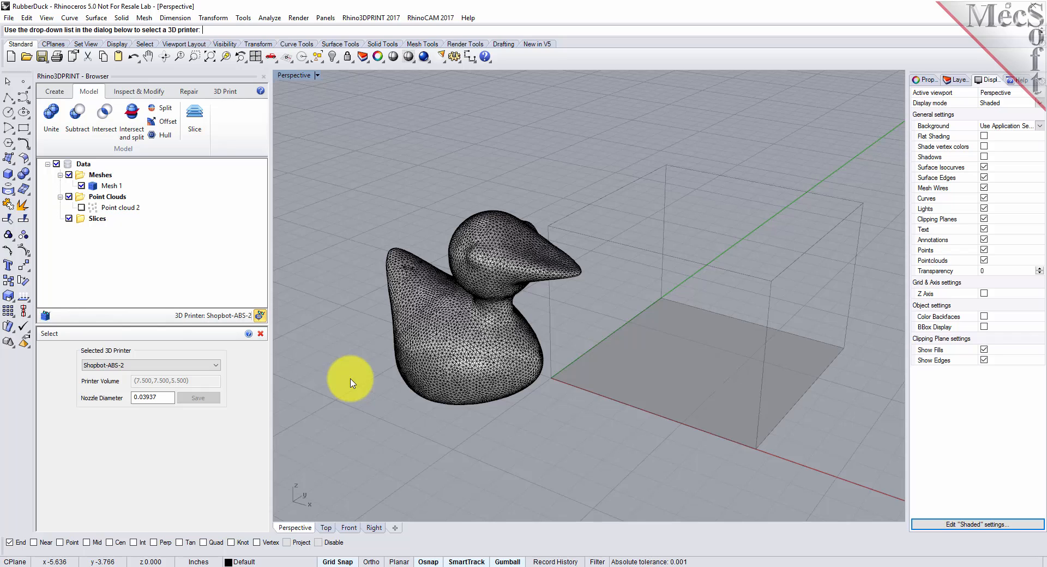
left_click(219, 92)
left_click(132, 121)
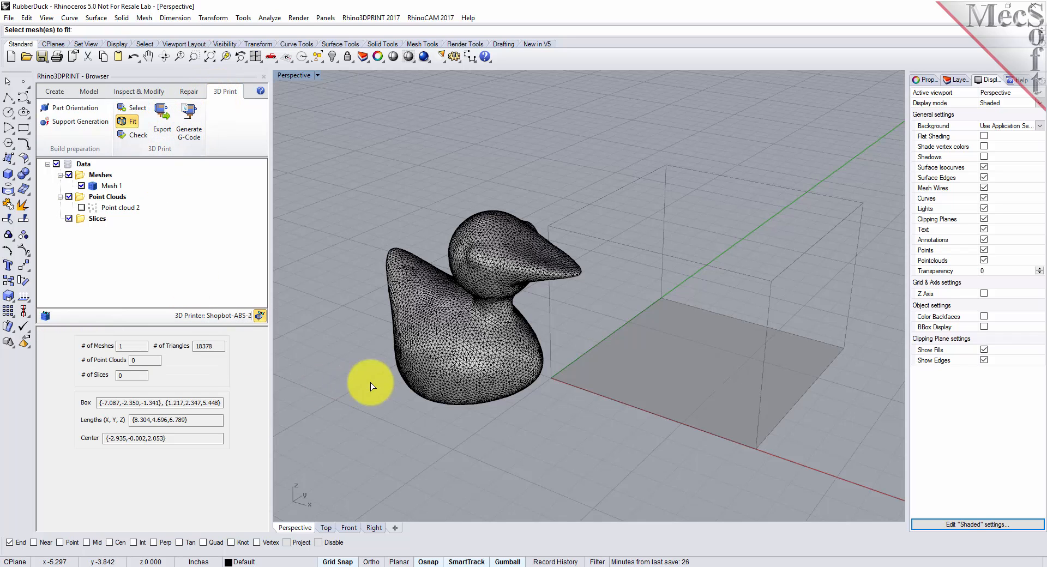
left_click(401, 376)
right_click(348, 324)
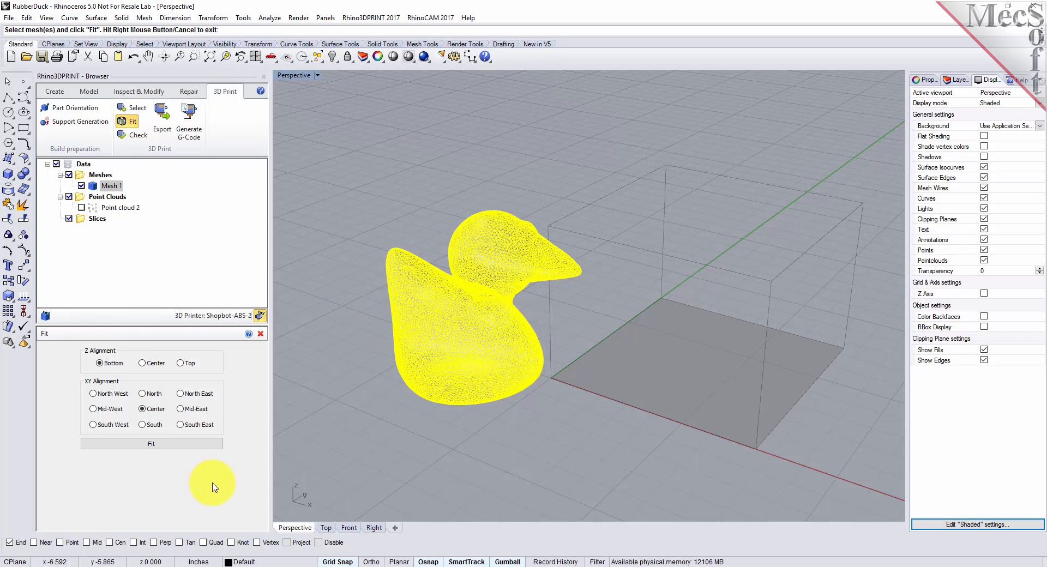
left_click(143, 363)
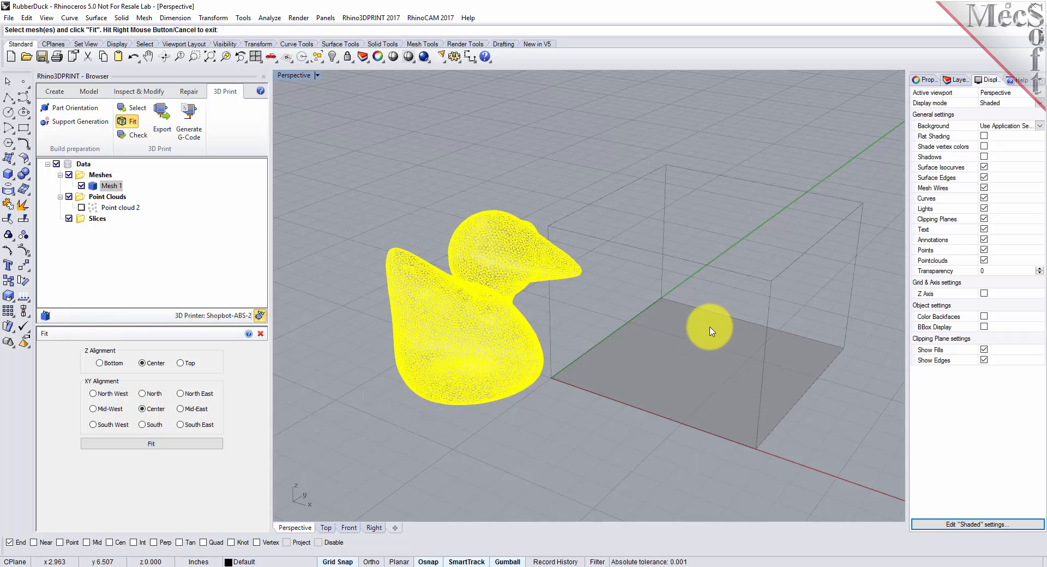
left_click(166, 444)
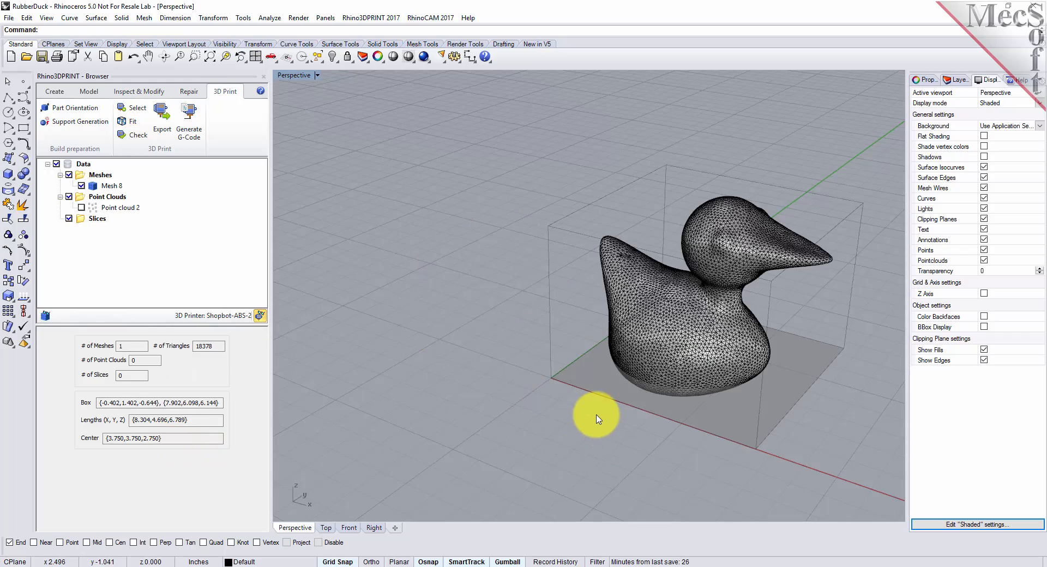
- Run the 3D print check on the fitted duck mesh and diagnose its volume, wall thickness and overhangs
mouse_move(525, 400)
right_mouse_down()
mouse_move(589, 382)
mouse_move(718, 383)
mouse_move(685, 401)
mouse_move(590, 406)
mouse_move(542, 339)
mouse_move(521, 402)
right_mouse_up()
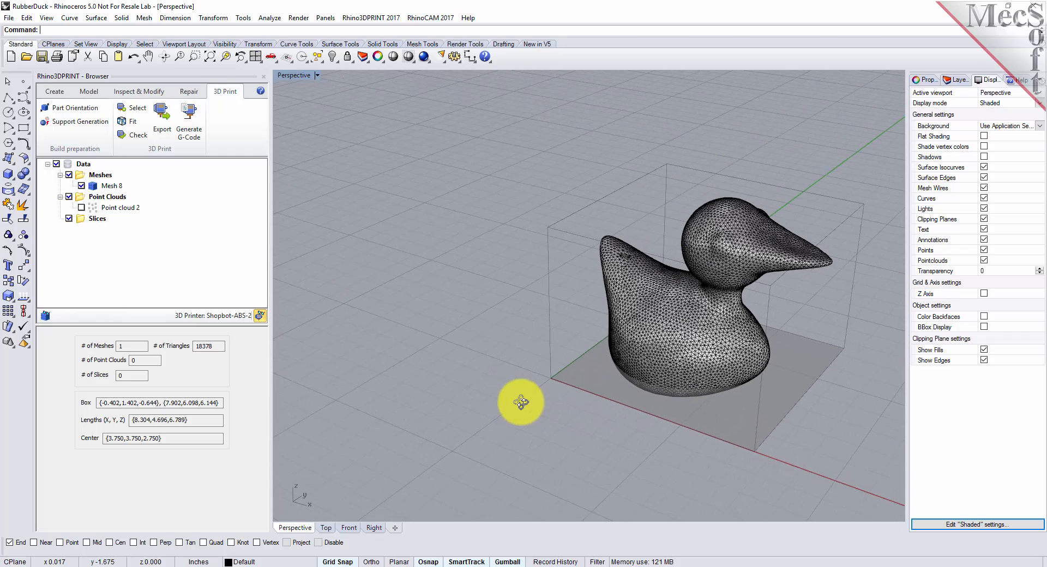
left_click(211, 57)
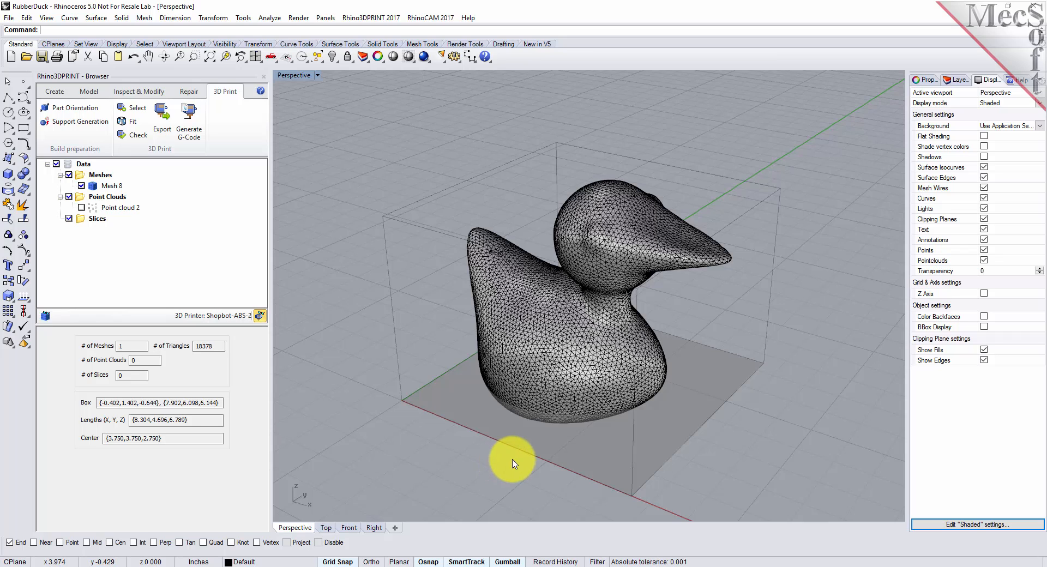
left_click(139, 136)
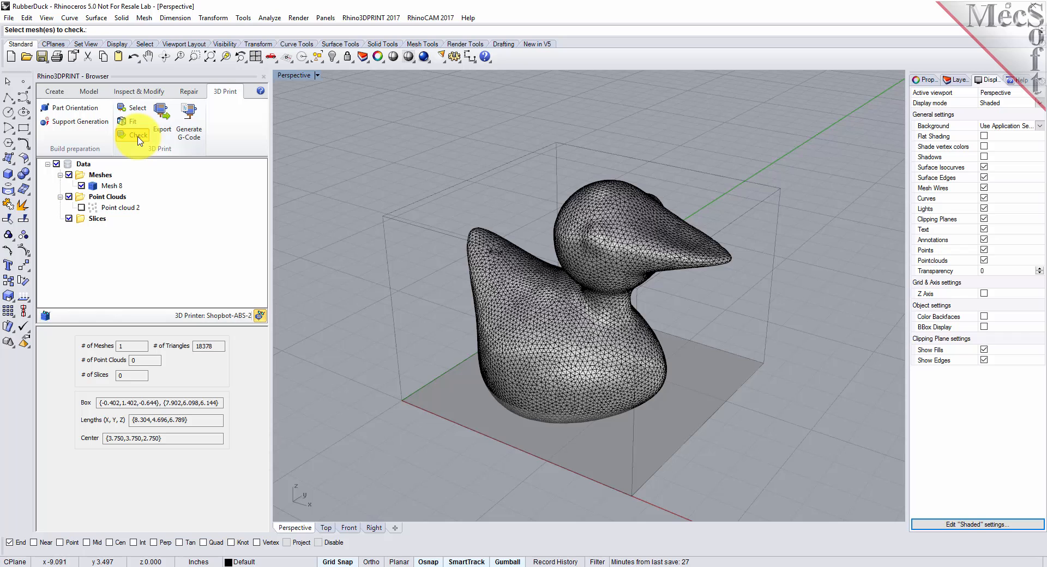
left_click(561, 282)
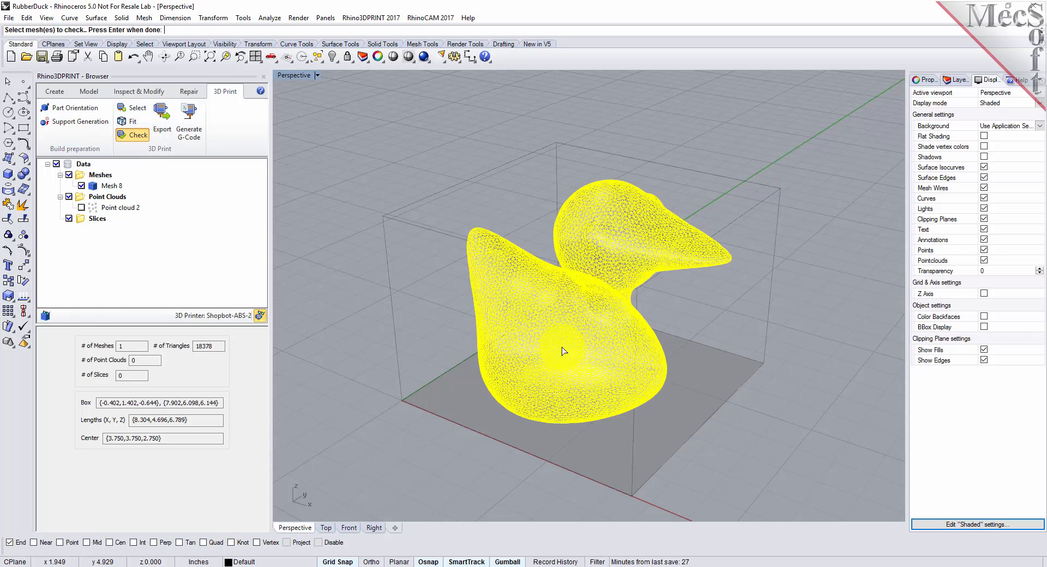
right_click(352, 303)
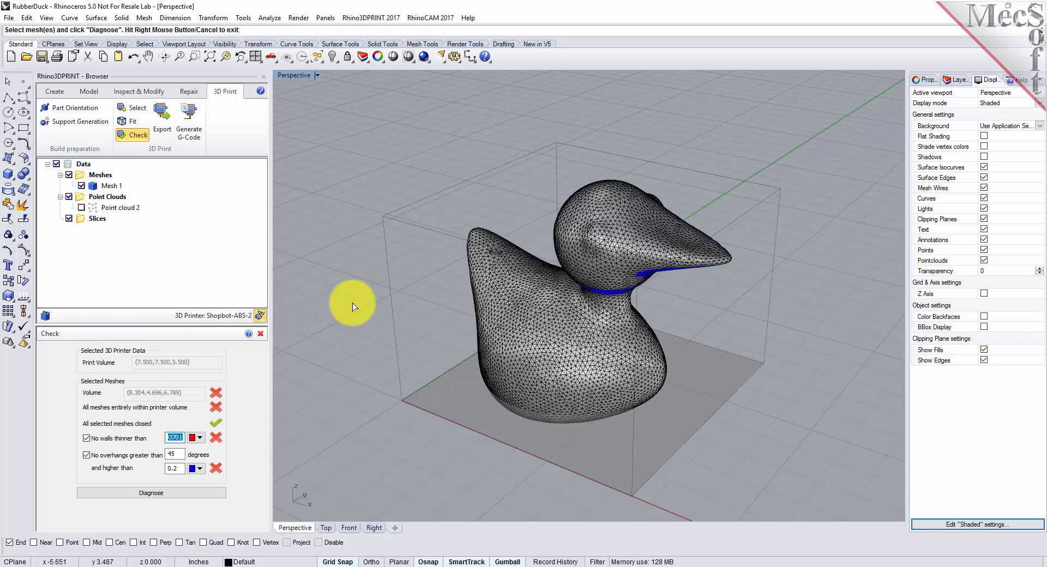
left_click(163, 493)
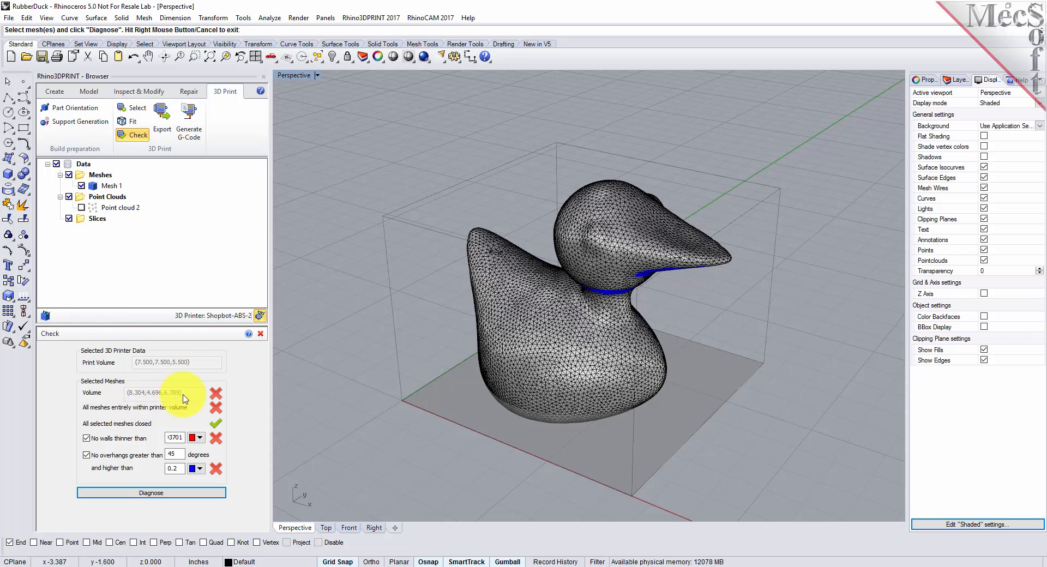
- Examine the flagged overhangs and thin walls on the duck in Perspective, Front, Top and Right views, and close the check
right_click_drag(423, 494, 434, 367)
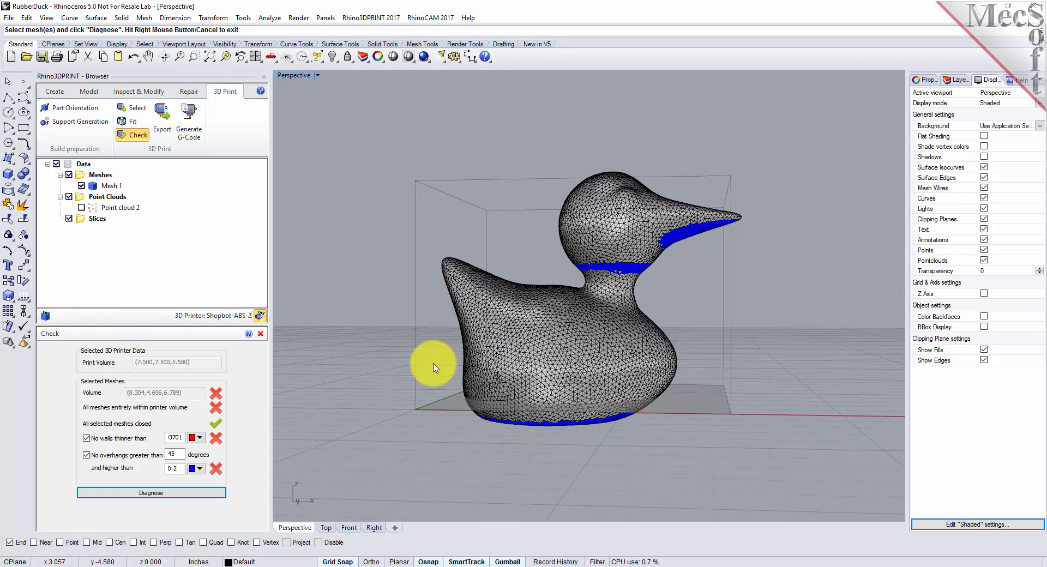
left_click(255, 56)
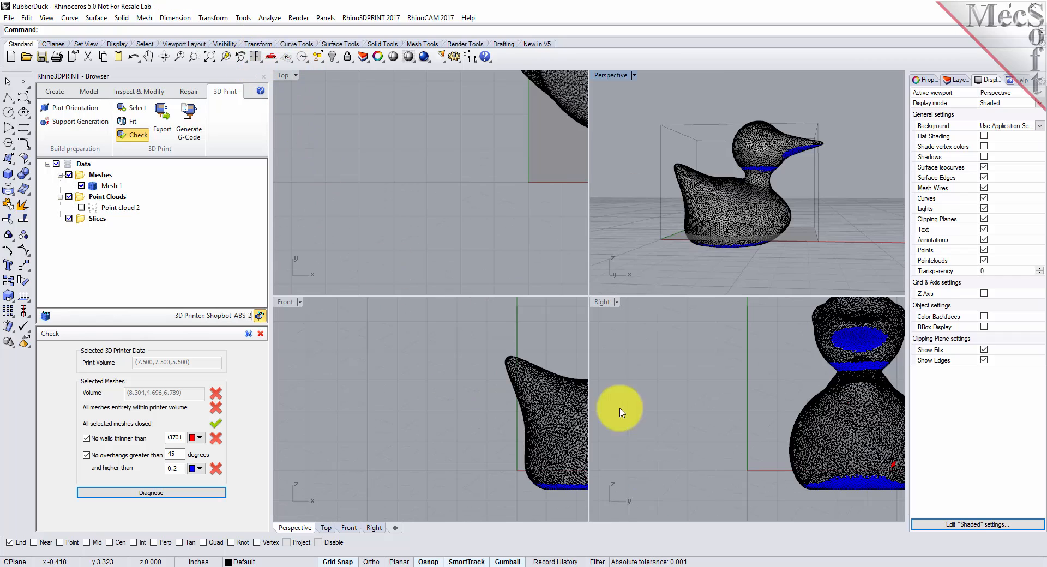
left_click(703, 420)
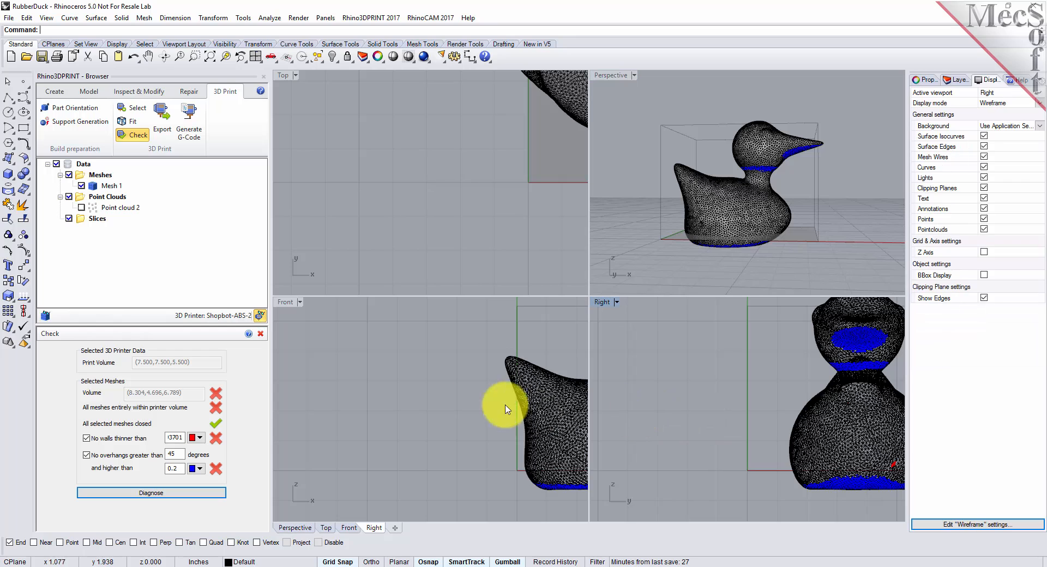
left_click(395, 392)
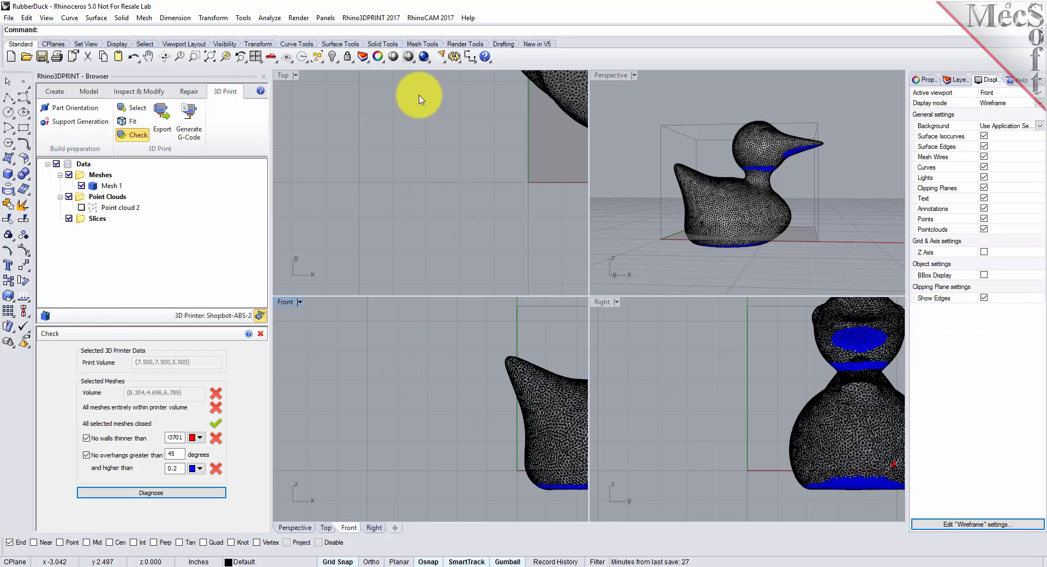
left_click(209, 56)
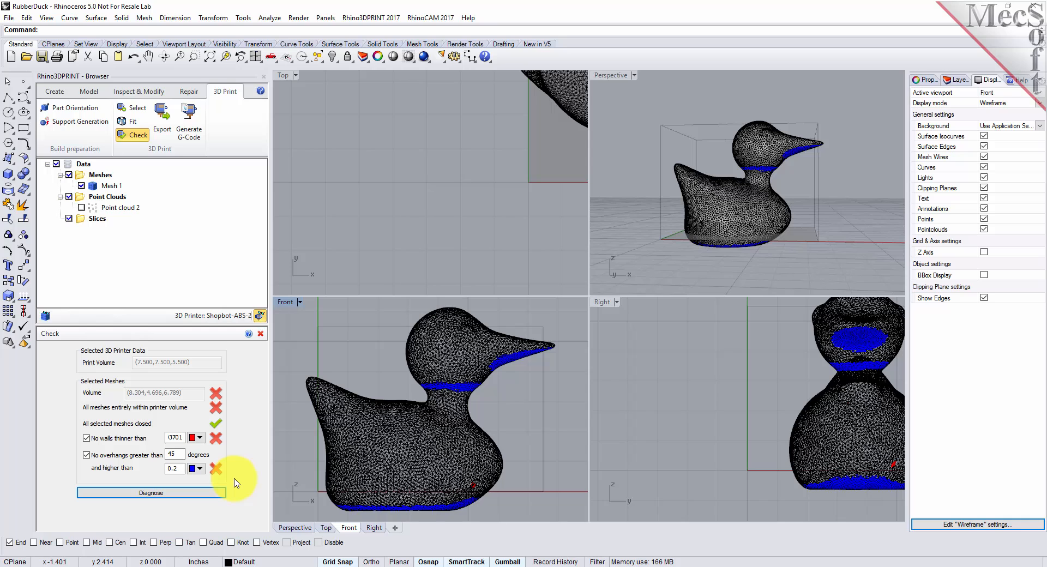
left_click(294, 94)
left_click(210, 56)
left_click(641, 409)
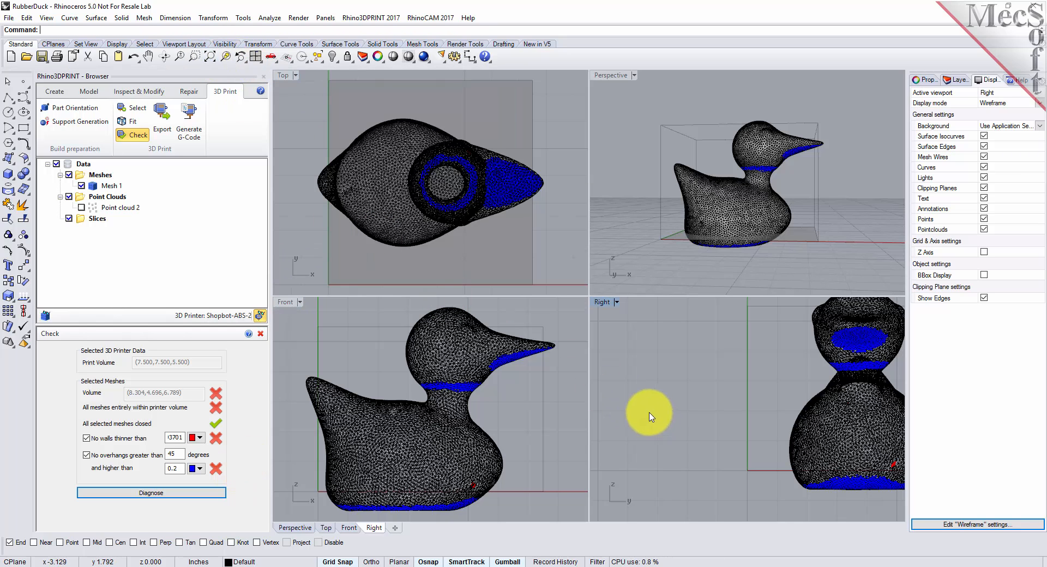
left_click(210, 56)
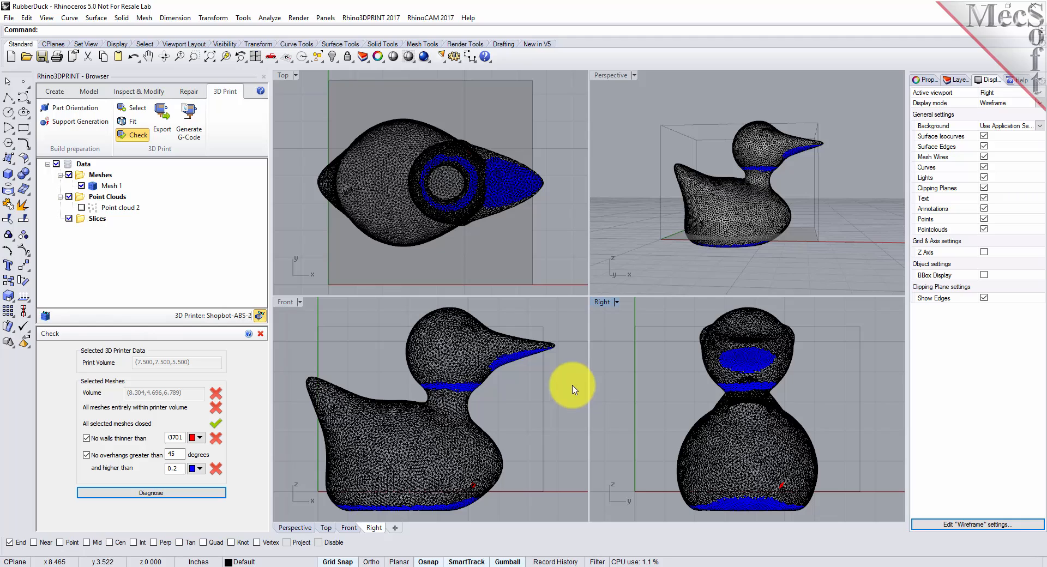
mouse_move(792, 229)
right_mouse_down()
mouse_move(744, 207)
mouse_move(872, 168)
mouse_move(755, 215)
mouse_move(774, 257)
right_mouse_up()
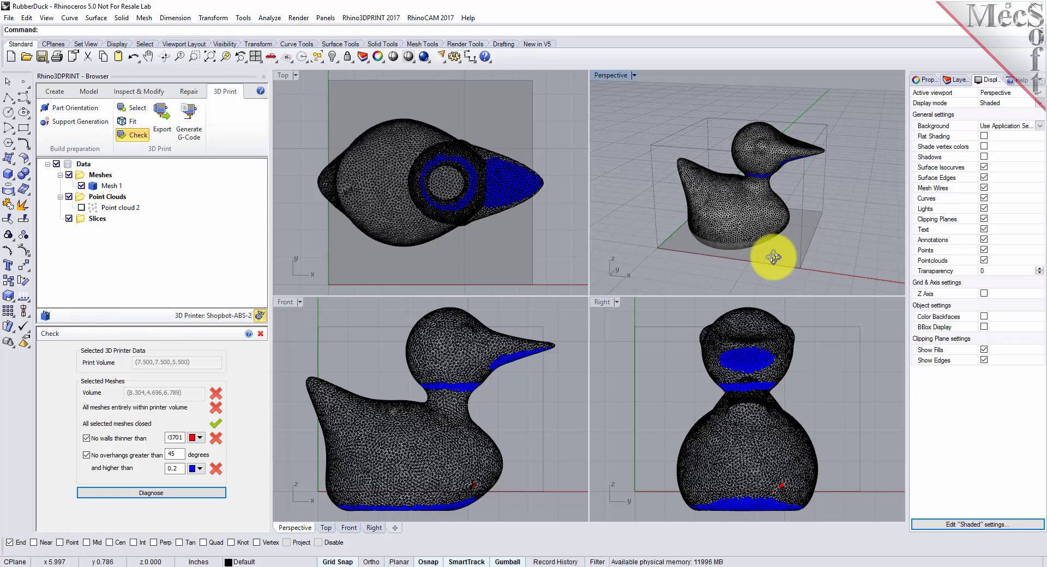
left_click(261, 333)
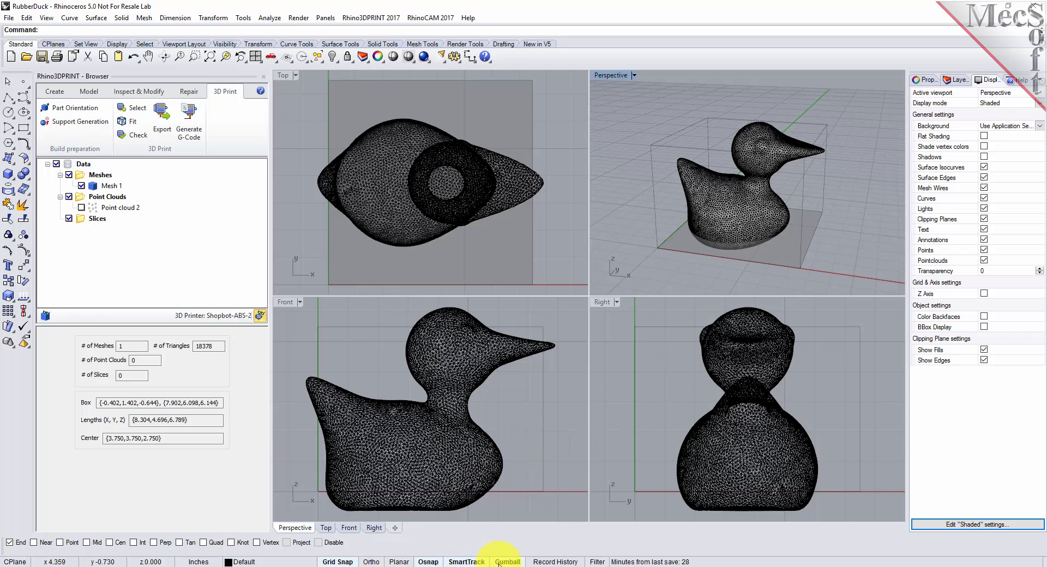
- Rotate the duck mesh 90 degrees about the X axis with the gumball in the Right view
left_click(738, 231)
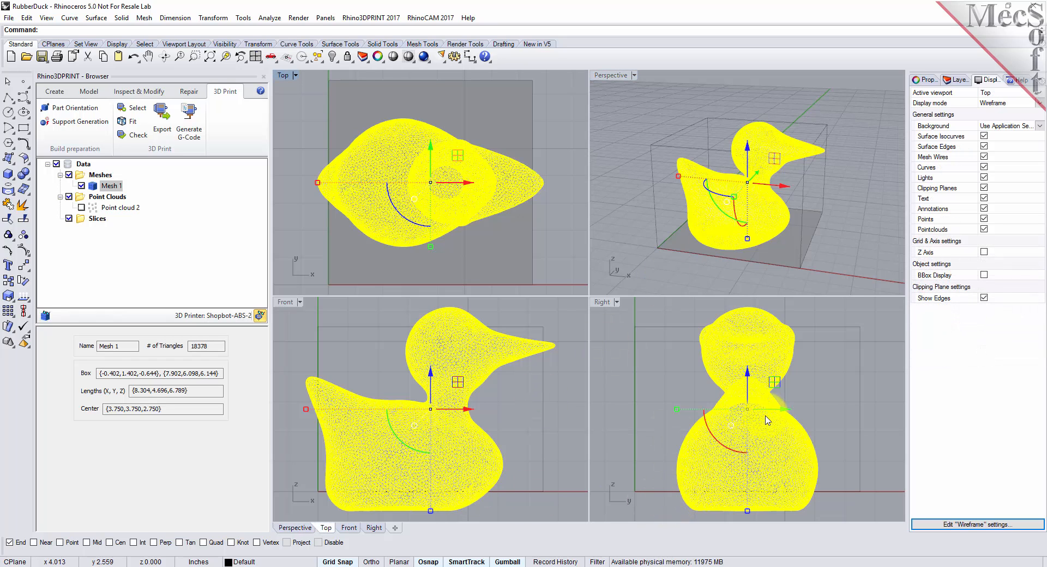
left_click_drag(725, 443, 724, 436)
type("90")
key("Return")
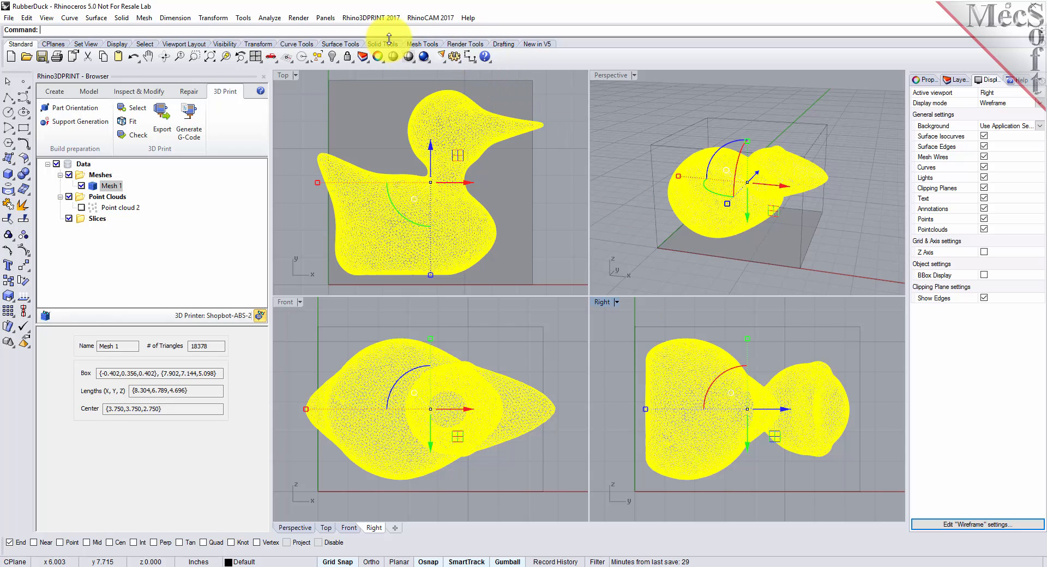
- Scale the duck mesh in 3D by 0.85 from origin 0,0,0 and fit it centred in the build volume
left_click(213, 19)
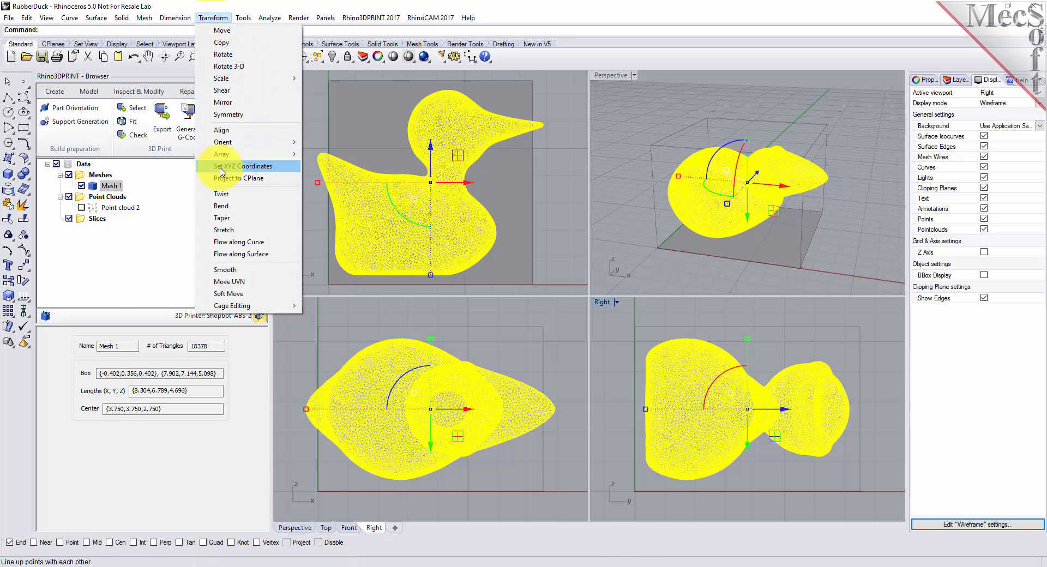
mouse_move(247, 81)
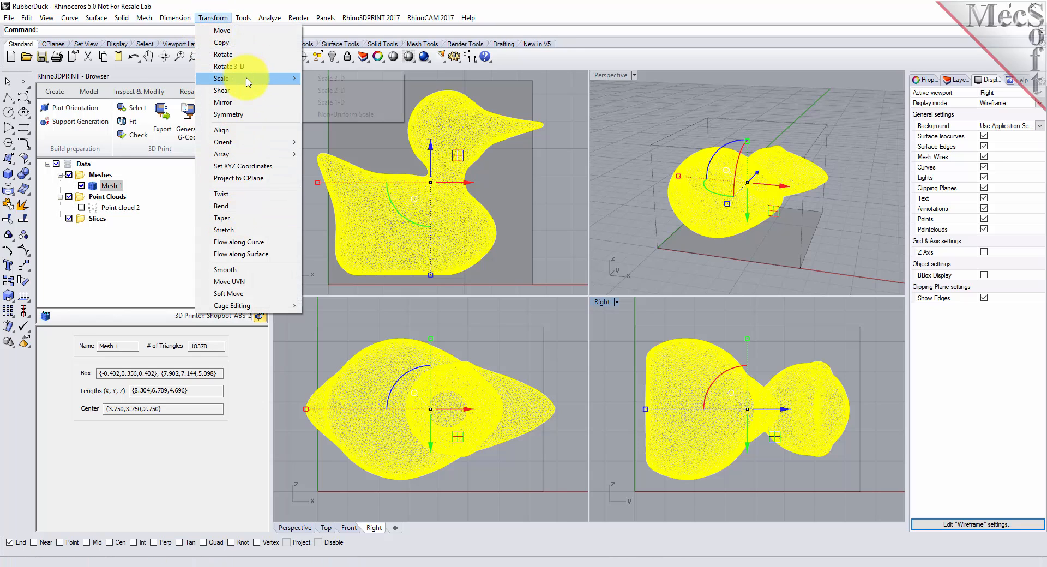
left_click(330, 79)
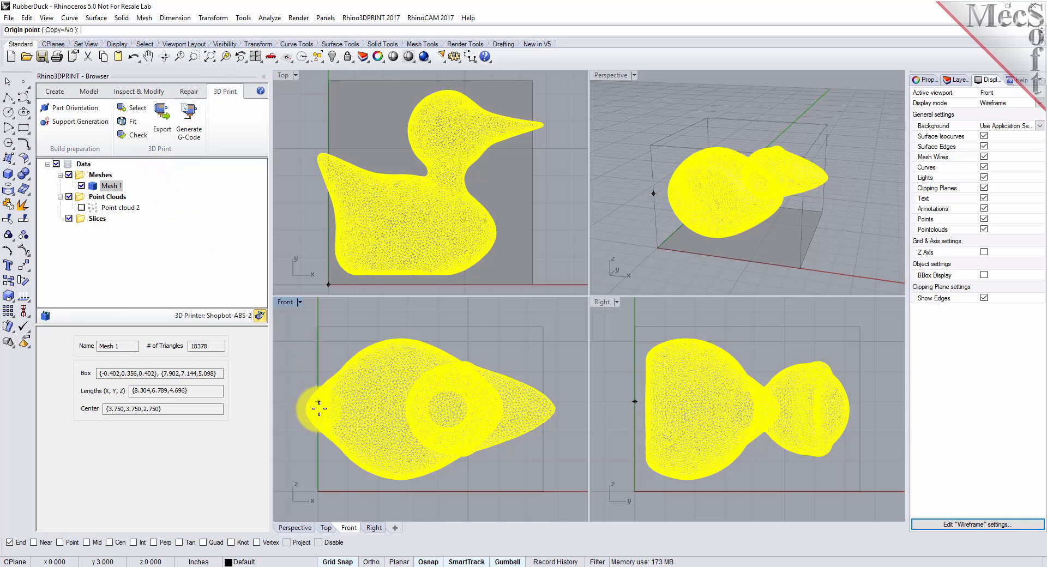
type("0,0,0")
key("Return")
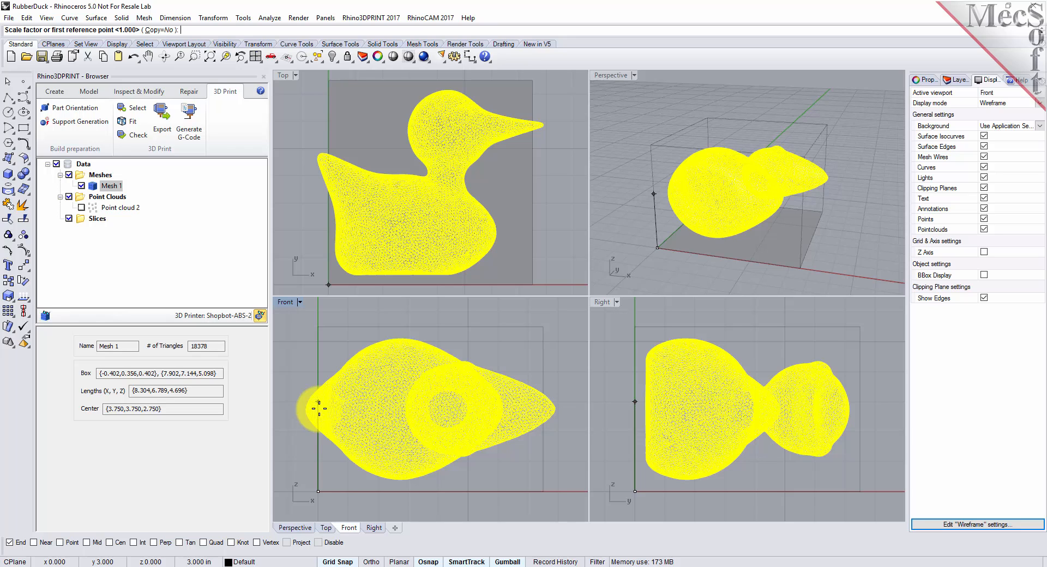
type("0.85")
key("Return")
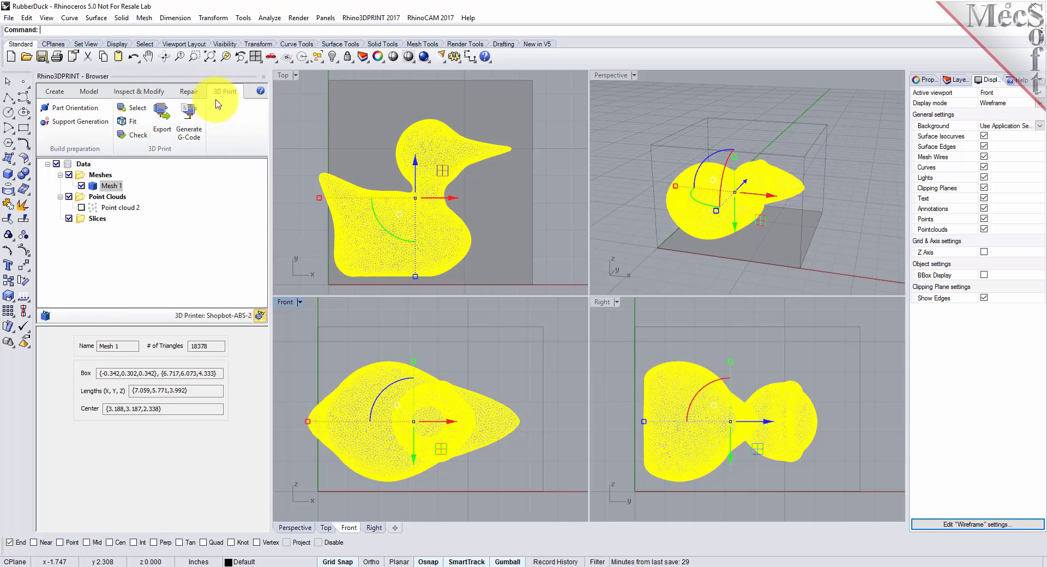
left_click(131, 121)
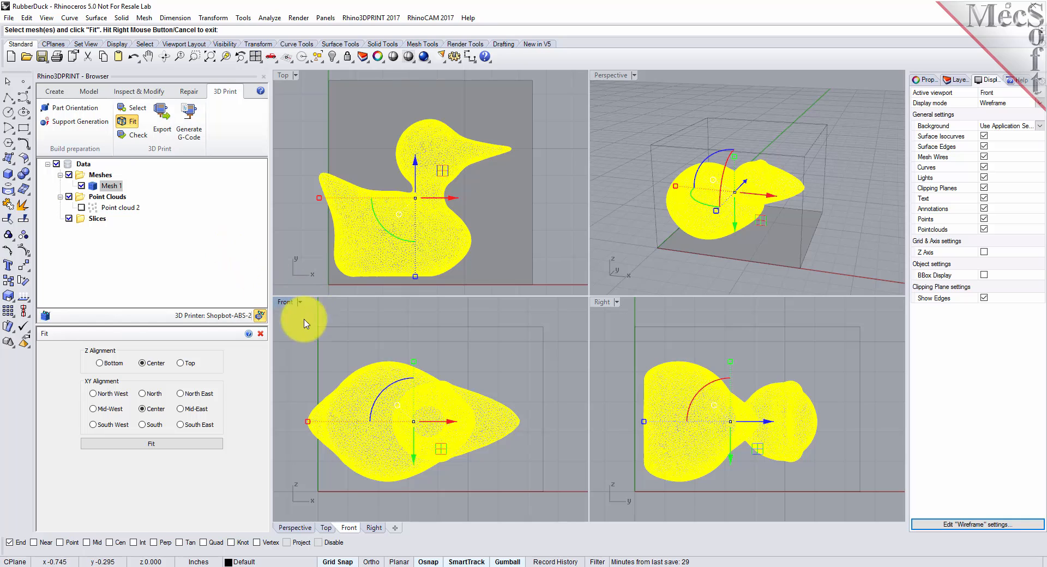
left_click(152, 443)
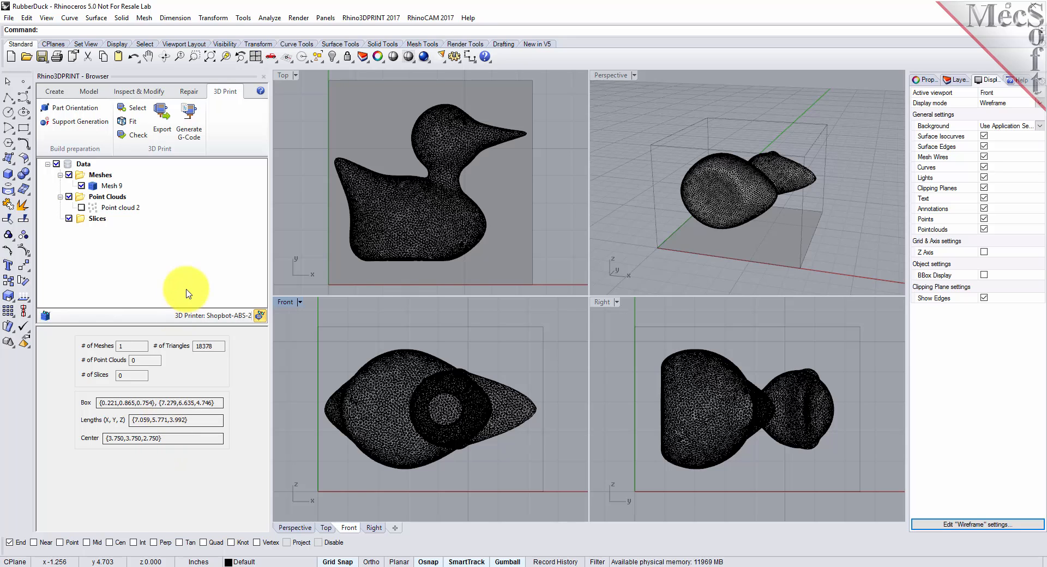
- Recheck the rotated and scaled duck mesh for printability and review its overhang height criterion
left_click(136, 137)
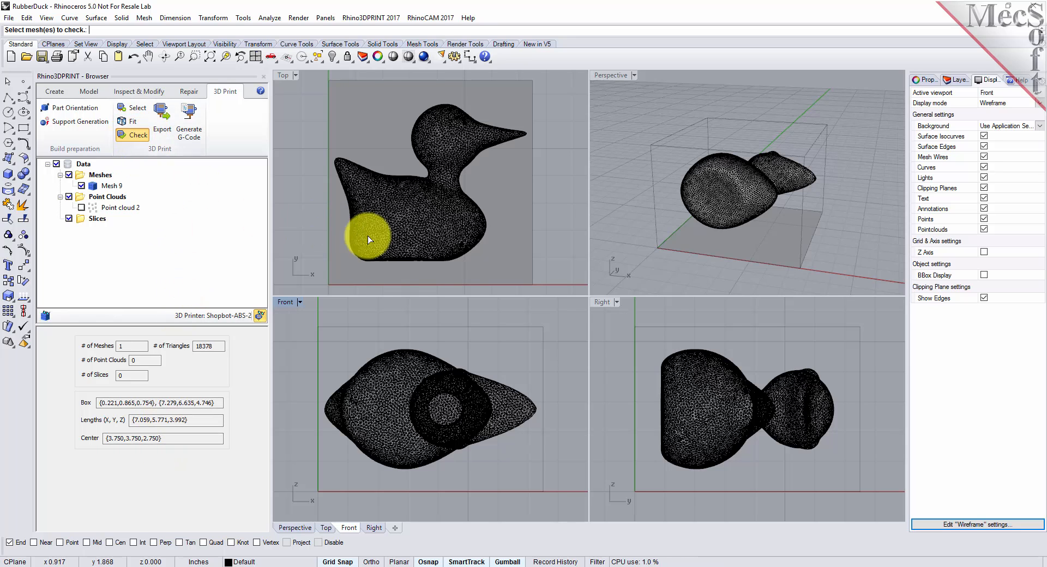
left_click(413, 221)
key("Return")
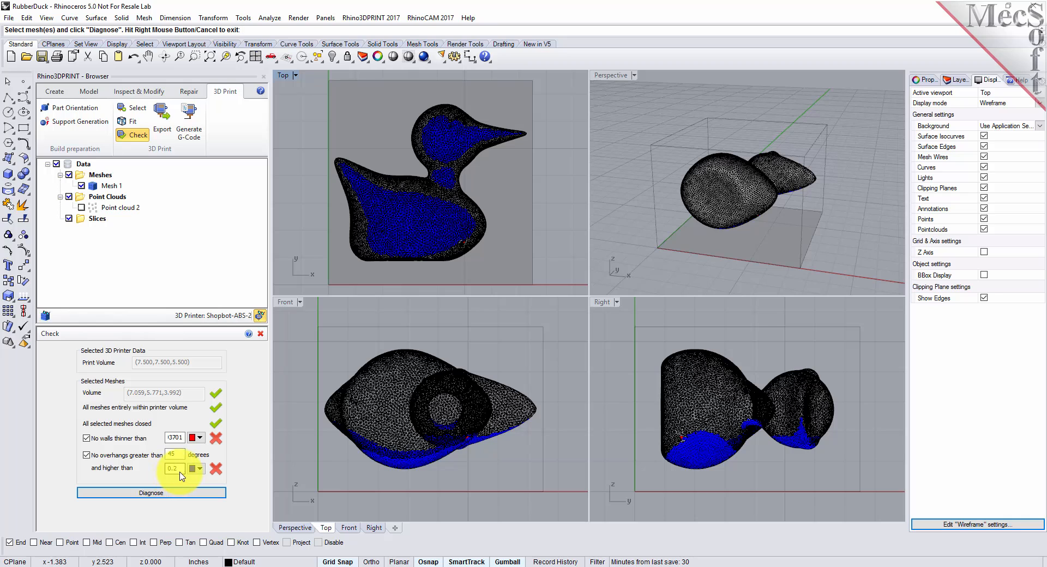
left_click_drag(159, 472, 126, 460)
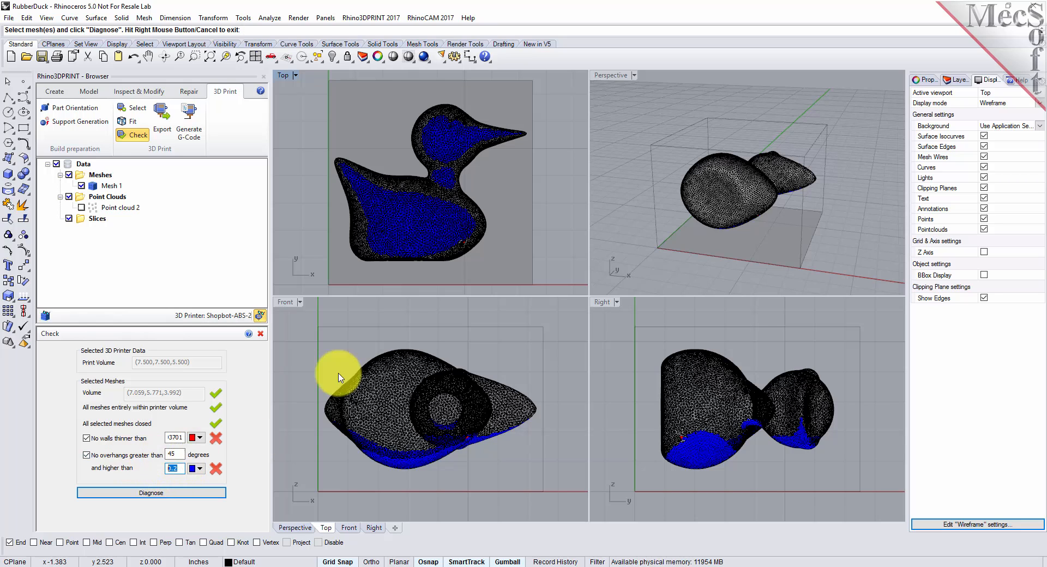